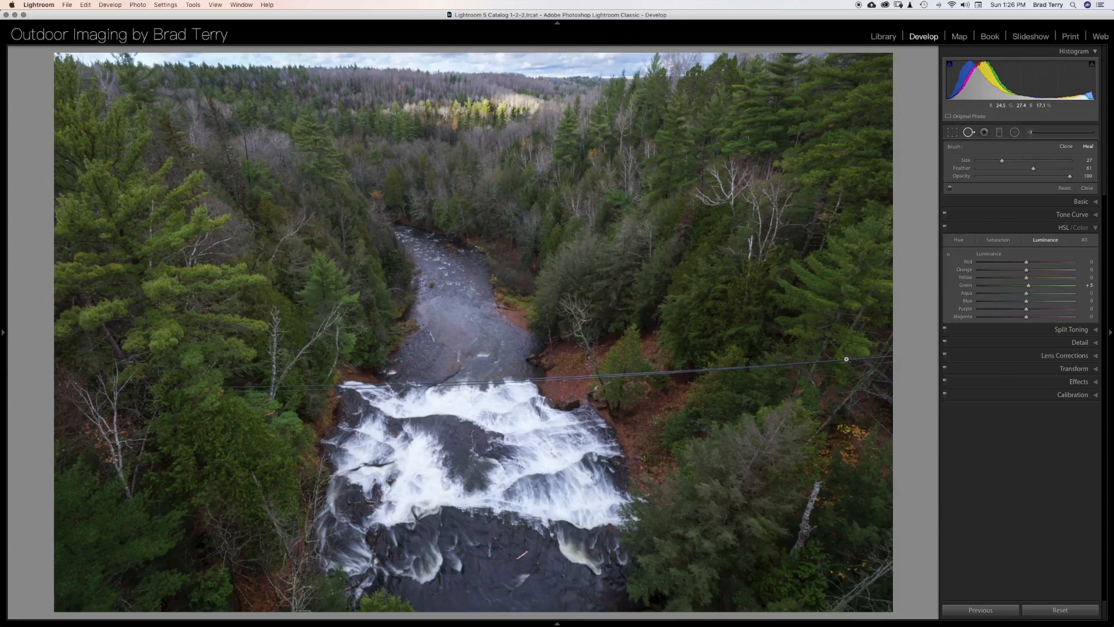
- Activate the Spot Removal tool in Heal mode on the power line at the photo's right edge and set the brush size to 22
{"action": "left_click", "coordinate": [846, 359]}
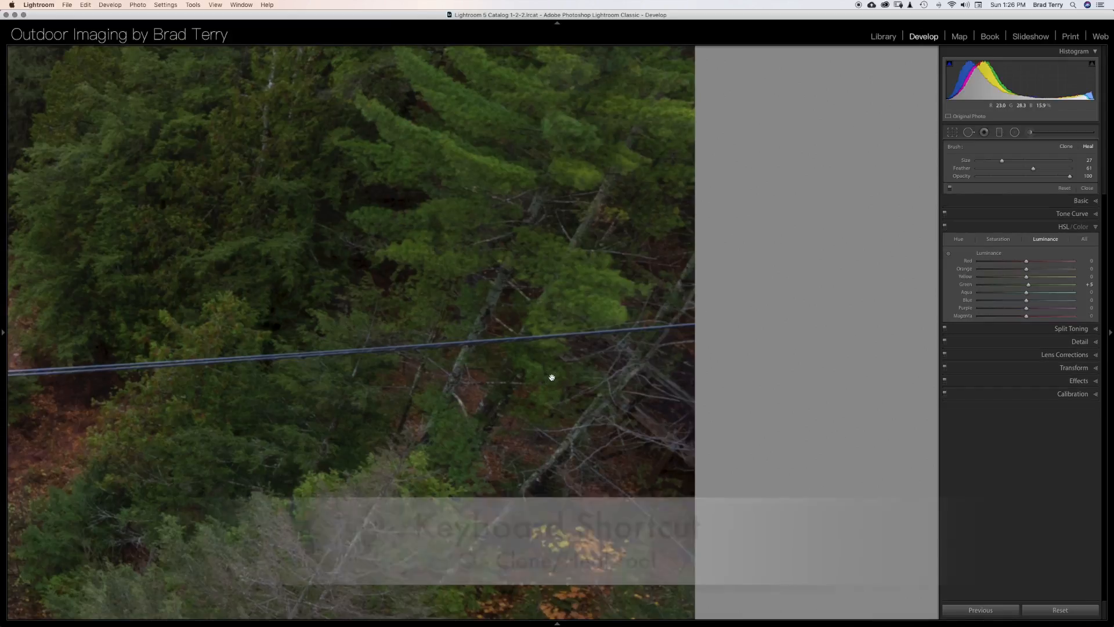
{"action": "key", "text": "q"}
{"action": "key", "text": "q"}
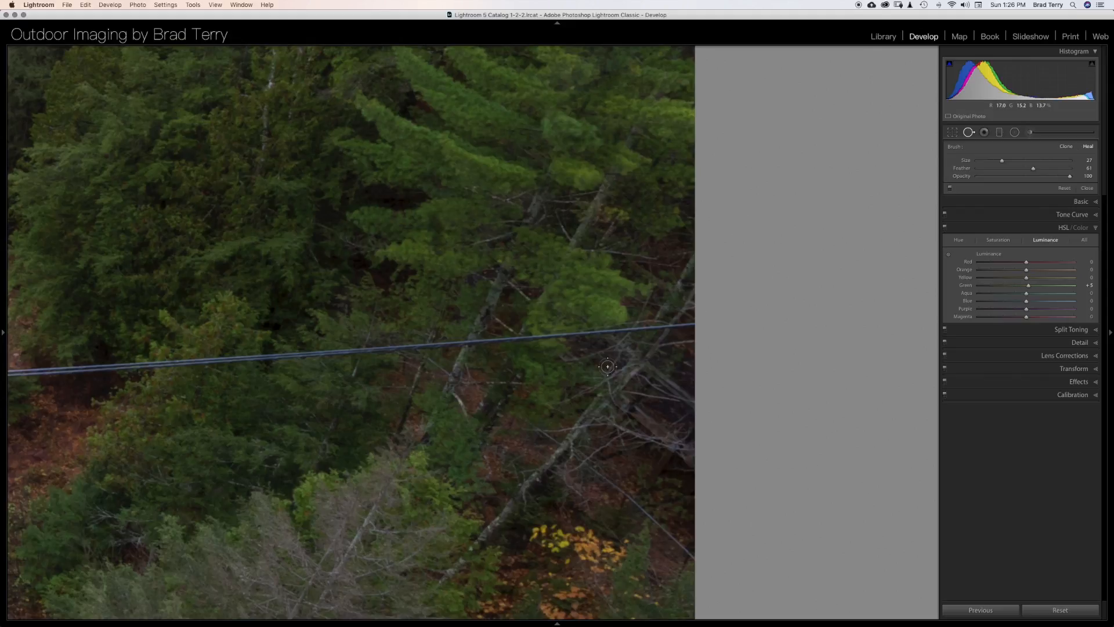
{"action": "key", "text": "bracketright"}
{"action": "key", "text": "bracketright"}
{"action": "key", "text": "bracketright"}
{"action": "key", "text": "bracketright"}
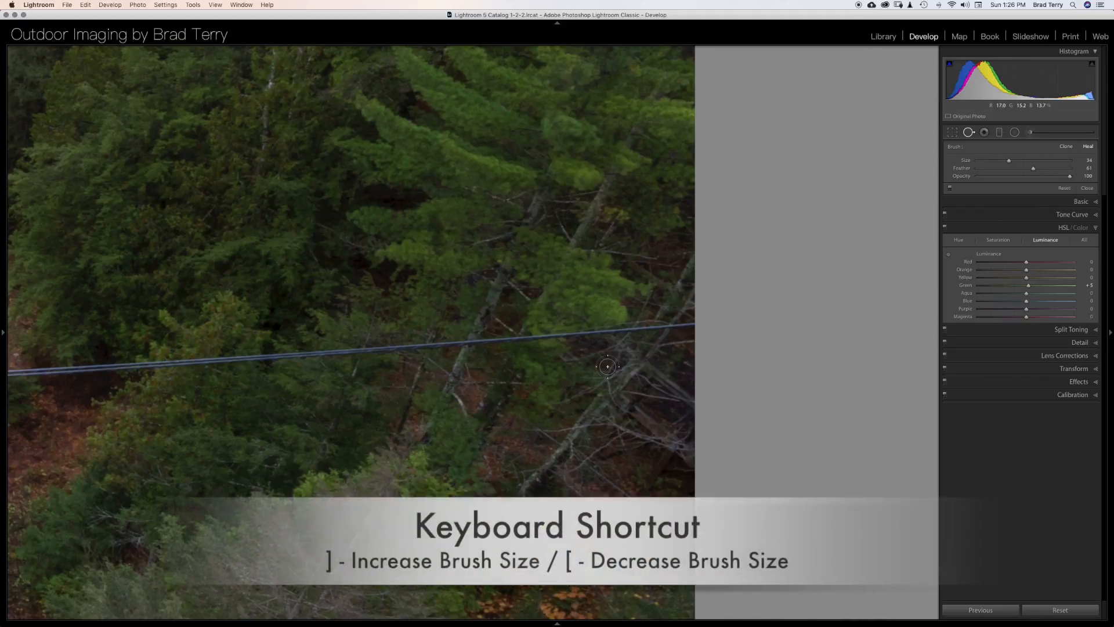
{"action": "key", "text": "bracketleft"}
{"action": "key", "text": "bracketleft"}
{"action": "key", "text": "bracketleft"}
{"action": "key", "text": "bracketleft"}
{"action": "key", "text": "bracketleft"}
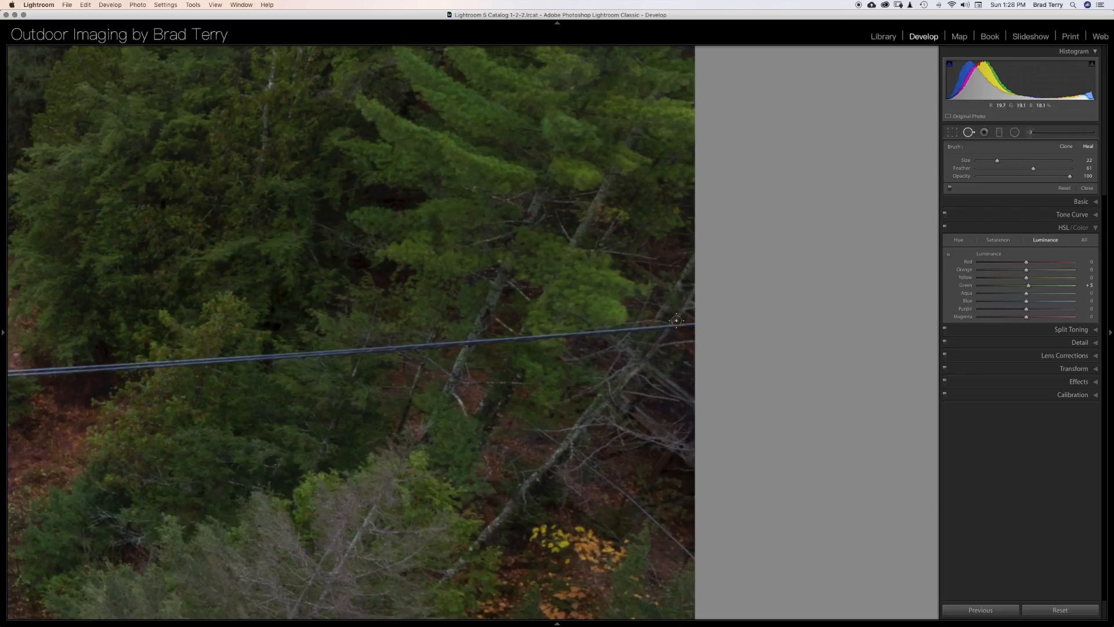
{"action": "mouse_move", "coordinate": [694, 322]}
{"action": "left_mouse_down"}
{"action": "mouse_move", "coordinate": [552, 322]}
{"action": "mouse_move", "coordinate": [598, 324]}
{"action": "left_mouse_up"}
{"action": "key", "text": "bracketleft"}
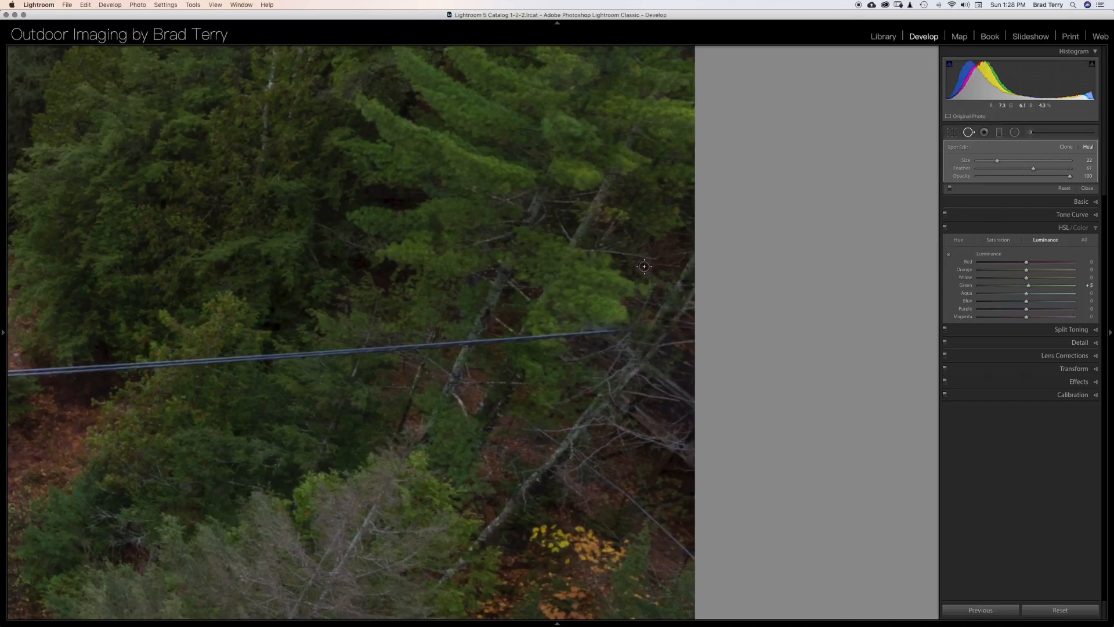
{"action": "key", "text": "super+z"}
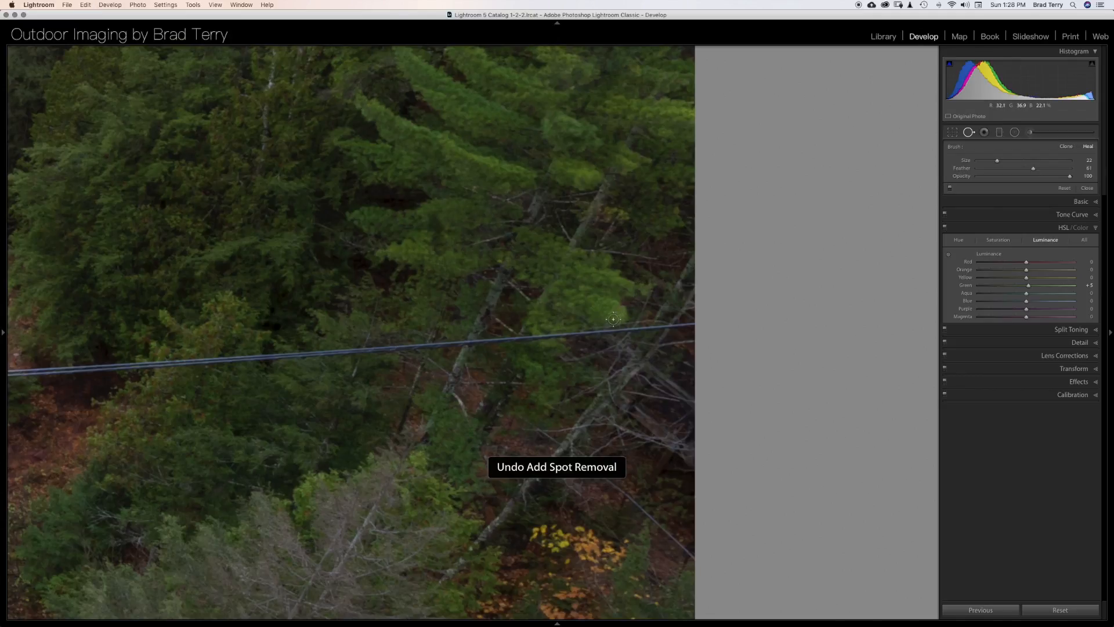
- Heal the power line's stretch at the photo's right edge with a stroke, and move its source area to the branches just below
{"action": "key", "text": "shift"}
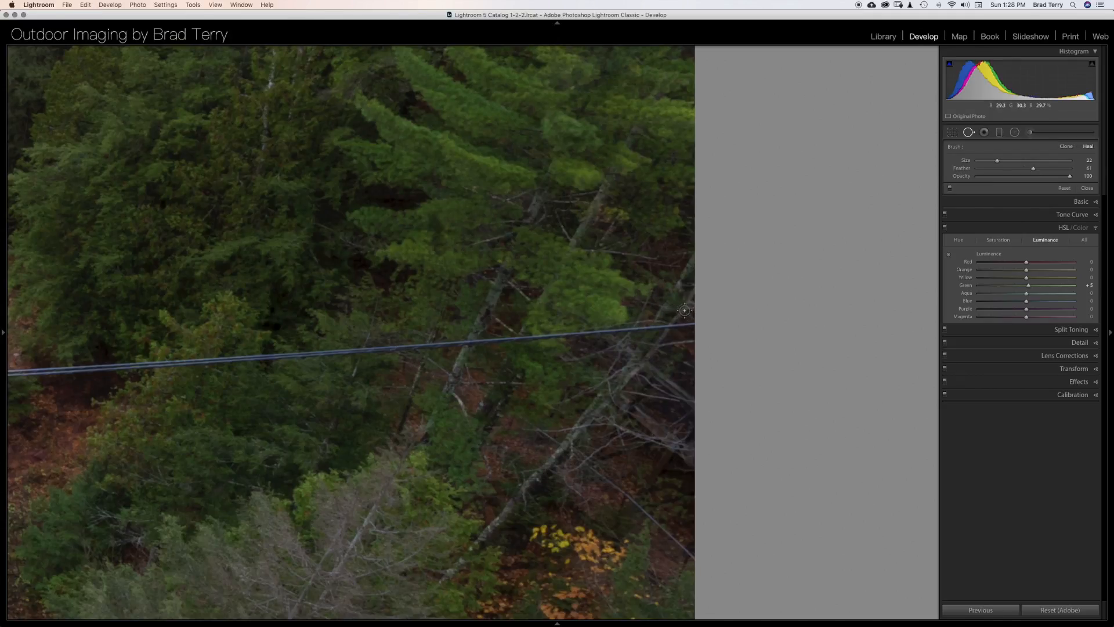
{"action": "mouse_move", "coordinate": [693, 311]}
{"action": "left_mouse_down"}
{"action": "mouse_move", "coordinate": [617, 302]}
{"action": "mouse_move", "coordinate": [581, 283]}
{"action": "mouse_move", "coordinate": [570, 256]}
{"action": "mouse_move", "coordinate": [498, 257]}
{"action": "mouse_move", "coordinate": [621, 273]}
{"action": "mouse_move", "coordinate": [258, 221]}
{"action": "mouse_move", "coordinate": [114, 217]}
{"action": "left_mouse_up"}
{"action": "left_click_drag", "start_coordinate": [694, 324], "coordinate": [544, 336]}
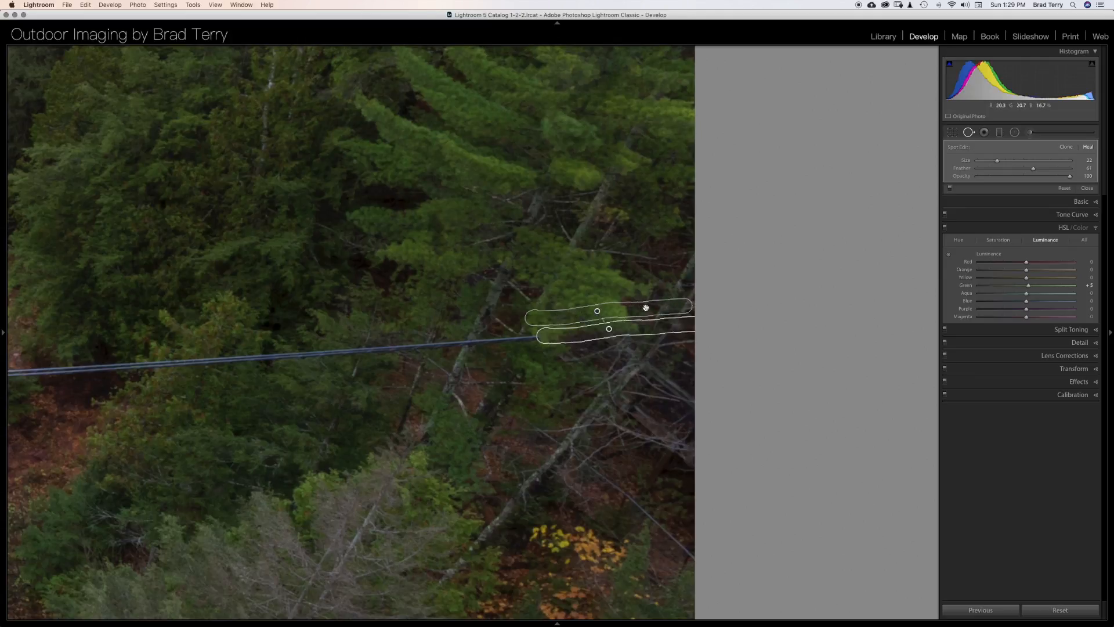
{"action": "mouse_move", "coordinate": [639, 309]}
{"action": "left_mouse_down"}
{"action": "mouse_move", "coordinate": [628, 358]}
{"action": "mouse_move", "coordinate": [644, 357]}
{"action": "left_mouse_up"}
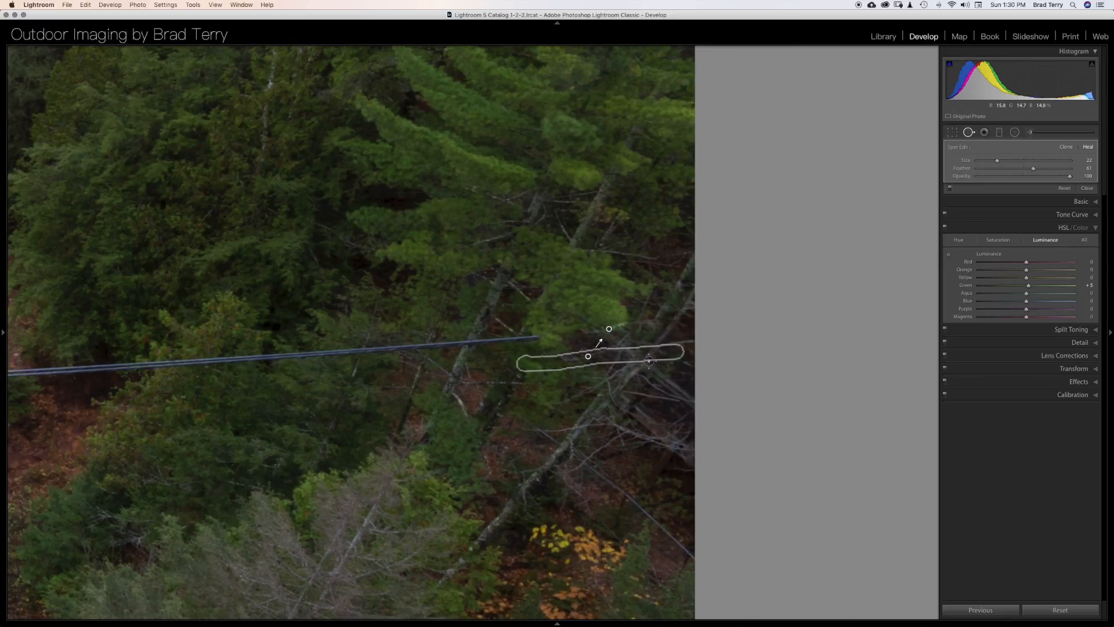
{"action": "key", "text": "h"}
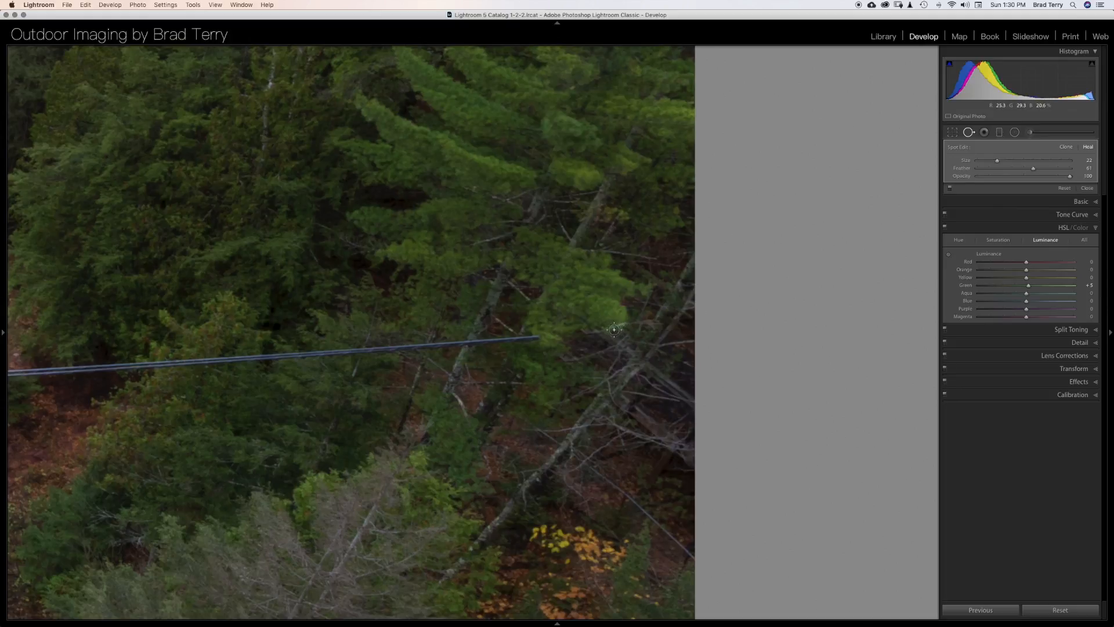
- Heal the next stretch of power line crossing the leaning tree trunk, fine-tuning the source area just below so the trunk lines up
{"action": "mouse_move", "coordinate": [609, 328]}
{"action": "left_mouse_down"}
{"action": "mouse_move", "coordinate": [624, 324]}
{"action": "mouse_move", "coordinate": [612, 328]}
{"action": "left_mouse_up"}
{"action": "left_click_drag", "start_coordinate": [541, 336], "coordinate": [383, 348]}
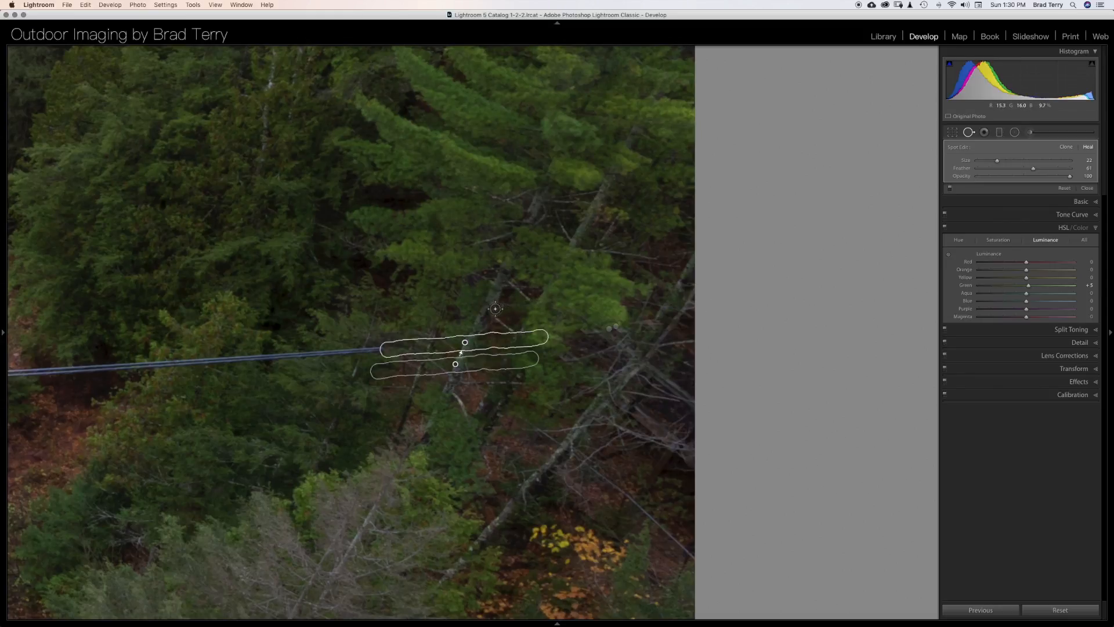
{"action": "left_click_drag", "start_coordinate": [473, 365], "coordinate": [480, 367]}
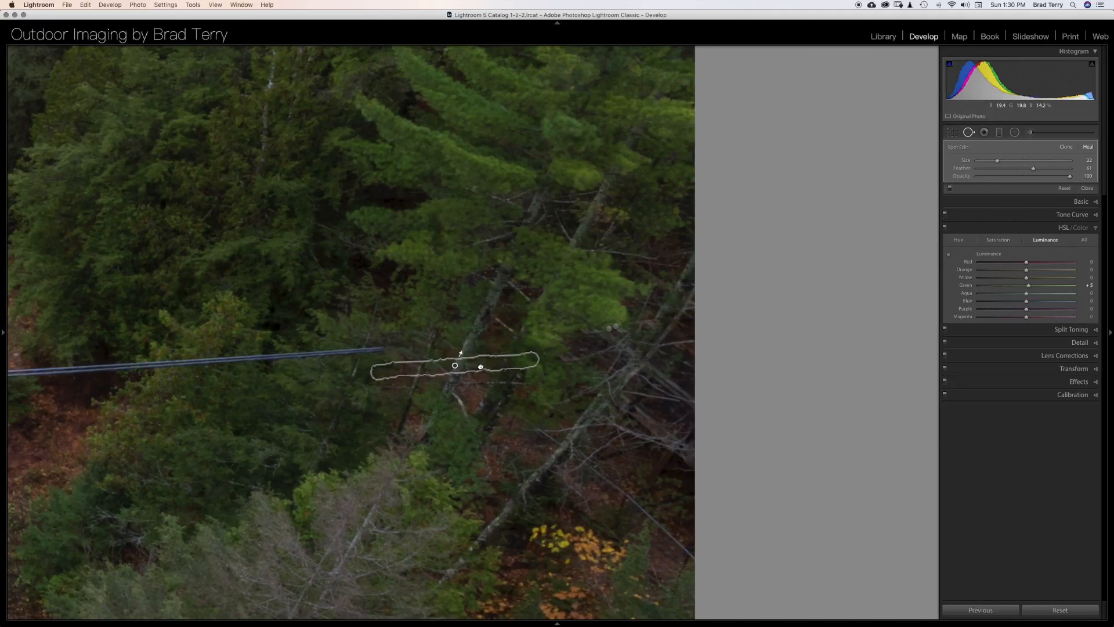
{"action": "key", "text": "h"}
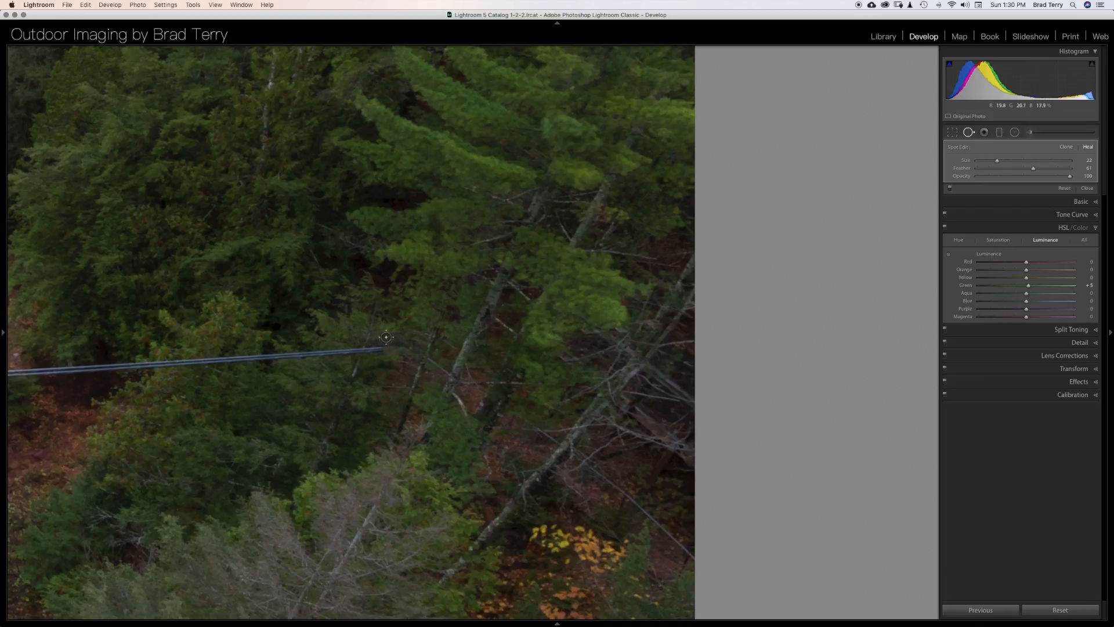
- Heal the power line over the evergreens as far as the small tree on the bank, adjusting the last source area within the tree's foliage
{"action": "left_click_drag", "start_coordinate": [381, 349], "coordinate": [212, 361]}
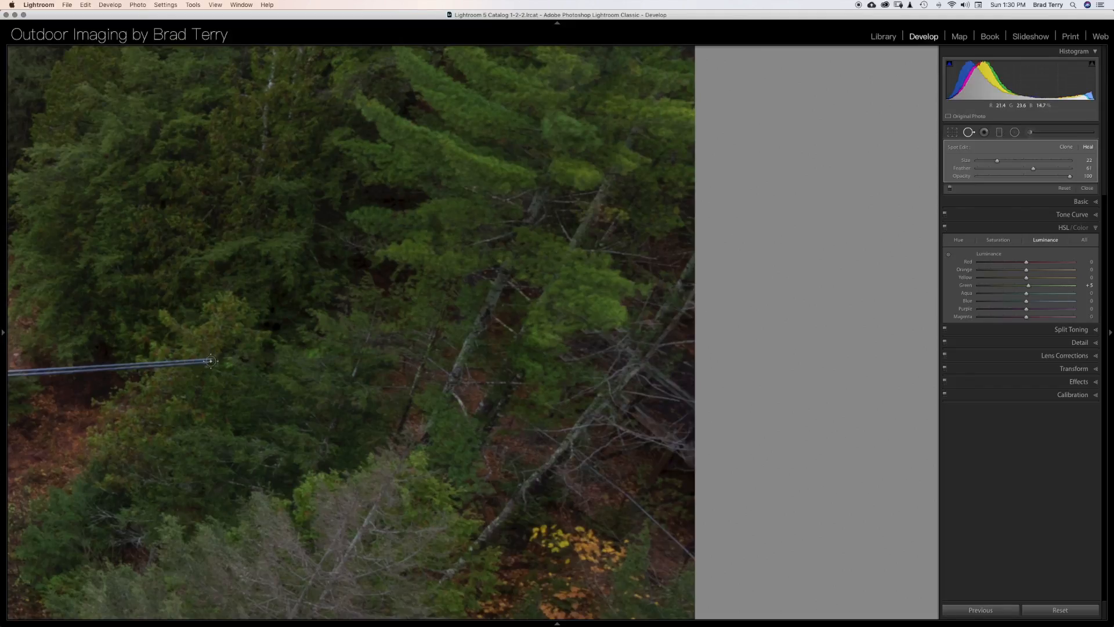
{"action": "mouse_move", "coordinate": [231, 368]}
{"action": "left_mouse_down"}
{"action": "mouse_move", "coordinate": [562, 353]}
{"action": "mouse_move", "coordinate": [299, 366]}
{"action": "left_mouse_up"}
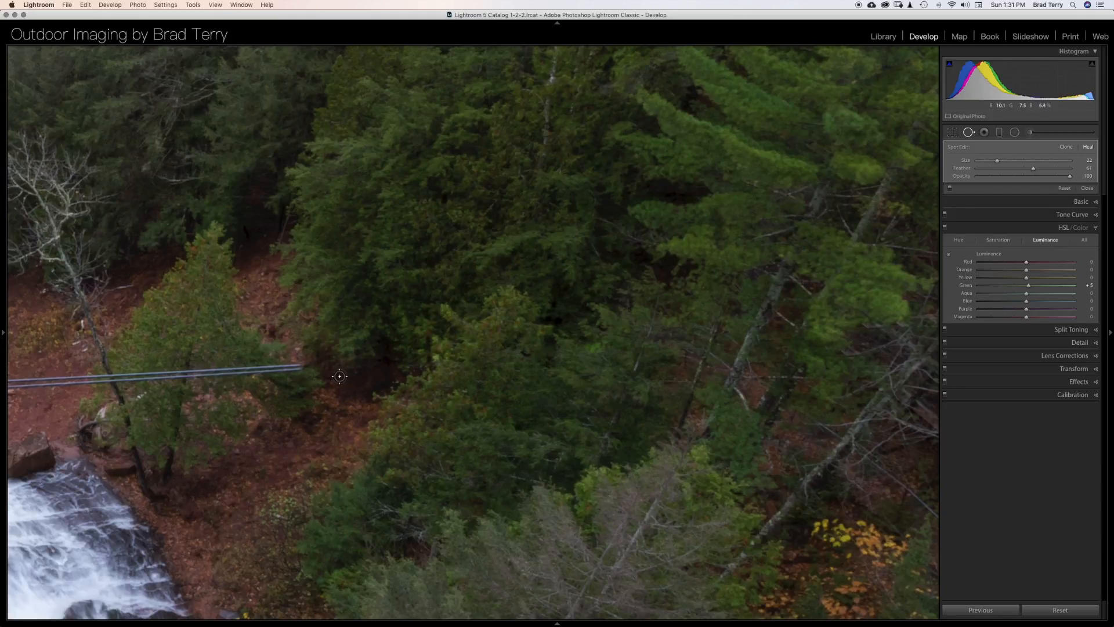
{"action": "mouse_move", "coordinate": [284, 385]}
{"action": "left_mouse_down"}
{"action": "mouse_move", "coordinate": [360, 365]}
{"action": "mouse_move", "coordinate": [428, 321]}
{"action": "mouse_move", "coordinate": [472, 311]}
{"action": "mouse_move", "coordinate": [448, 299]}
{"action": "mouse_move", "coordinate": [336, 302]}
{"action": "mouse_move", "coordinate": [424, 302]}
{"action": "left_mouse_up"}
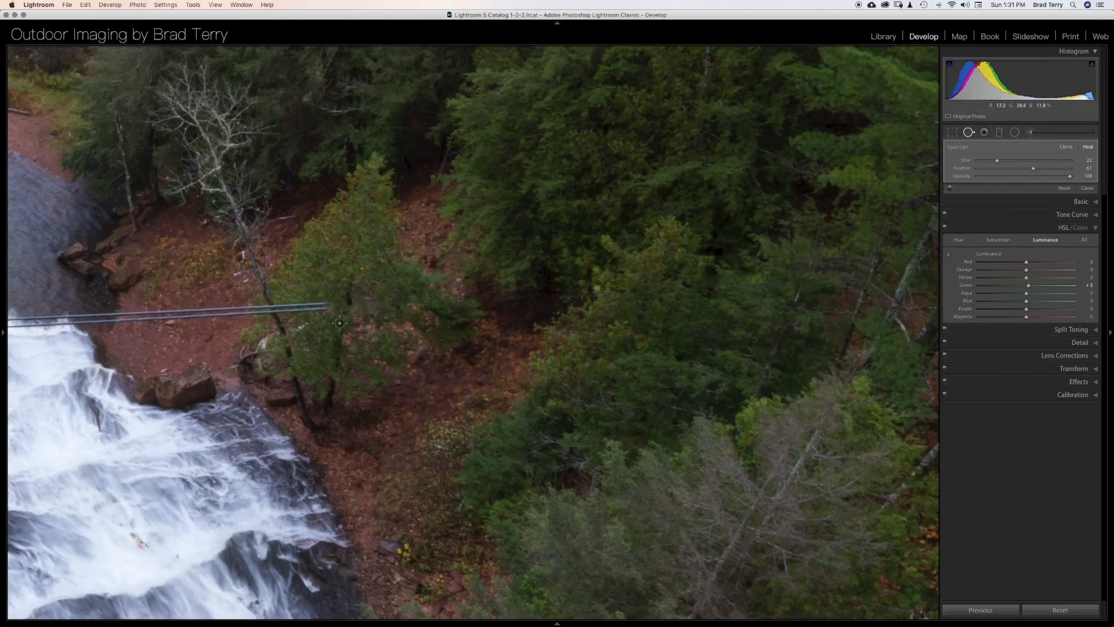
{"action": "left_click", "coordinate": [393, 299]}
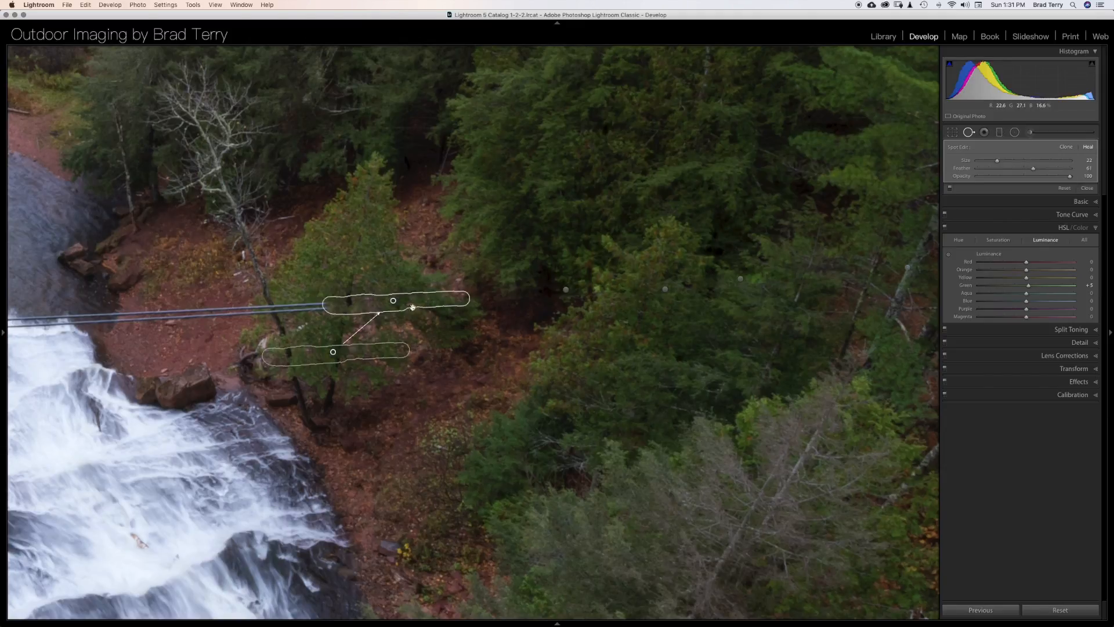
{"action": "left_click_drag", "start_coordinate": [345, 353], "coordinate": [360, 358]}
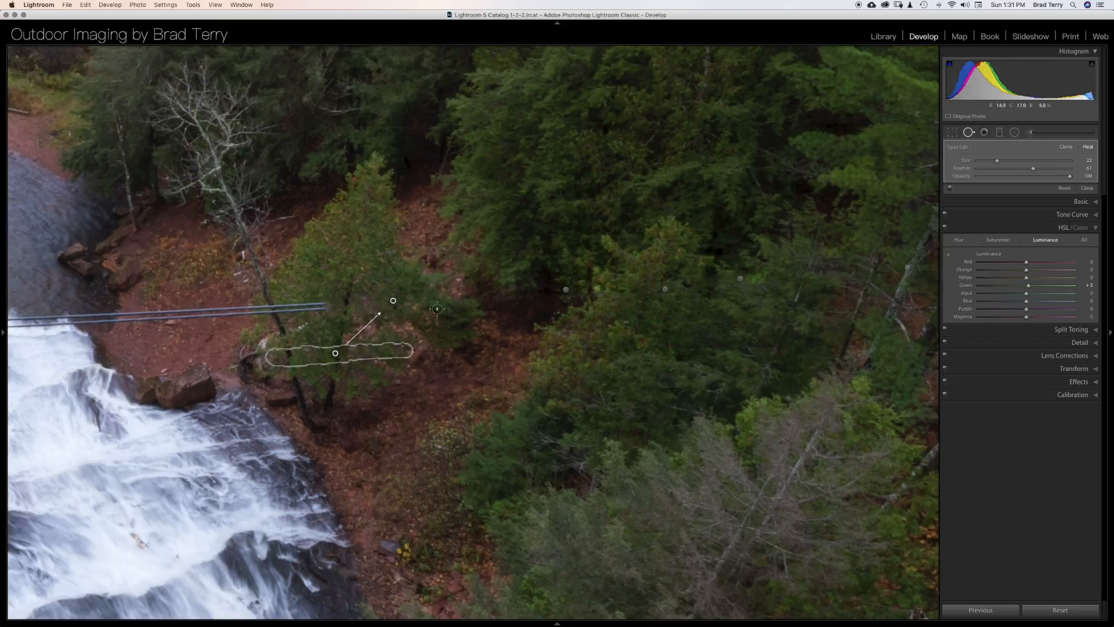
{"action": "key", "text": "h"}
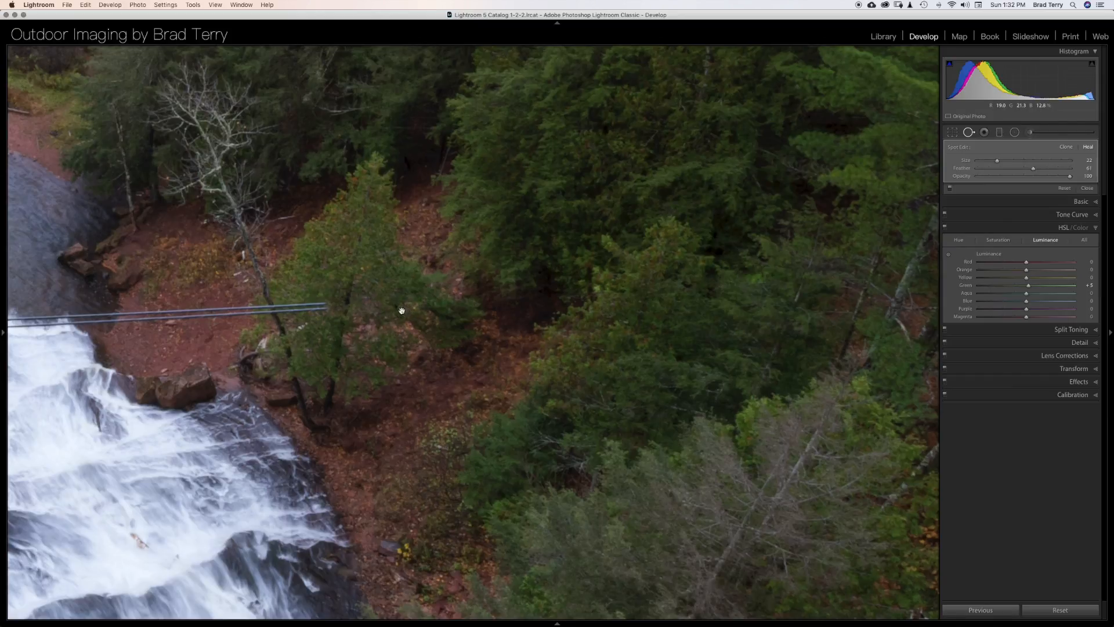
- Heal the power line across the small bank tree and the thin bare trunk, moving the source area just above to match the trunk
{"action": "left_click", "coordinate": [379, 332]}
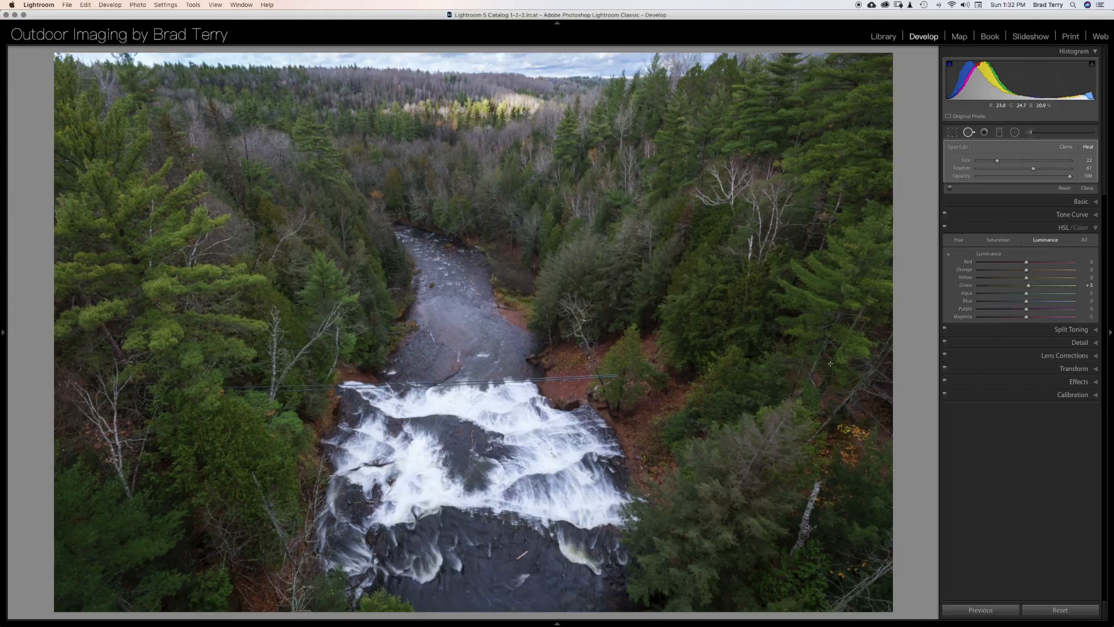
{"action": "left_click", "coordinate": [581, 381]}
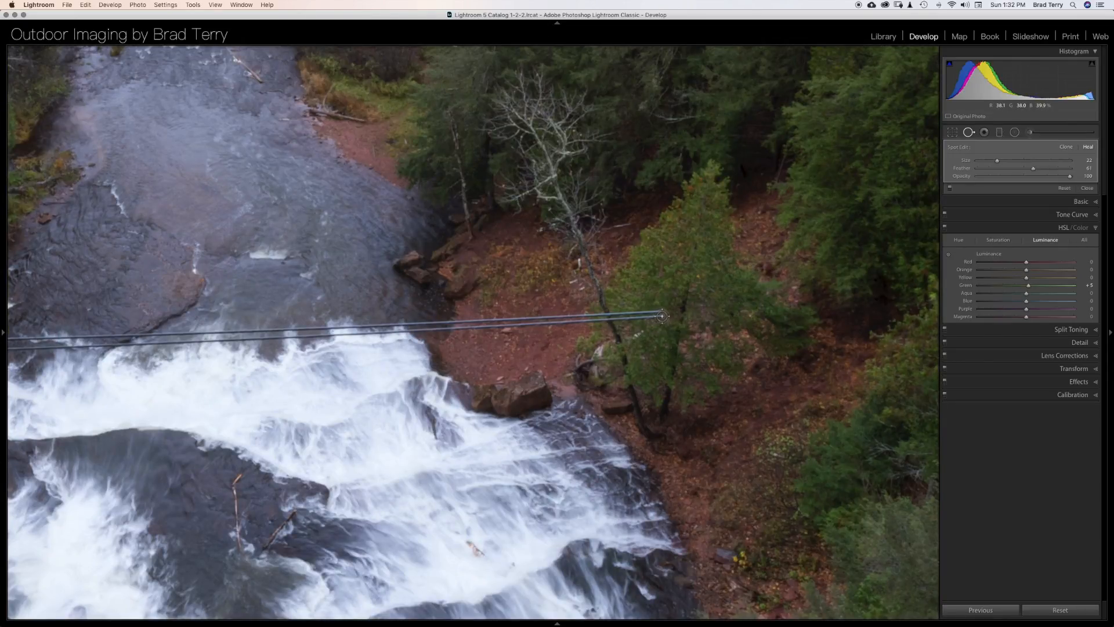
{"action": "left_click_drag", "start_coordinate": [660, 315], "coordinate": [536, 321]}
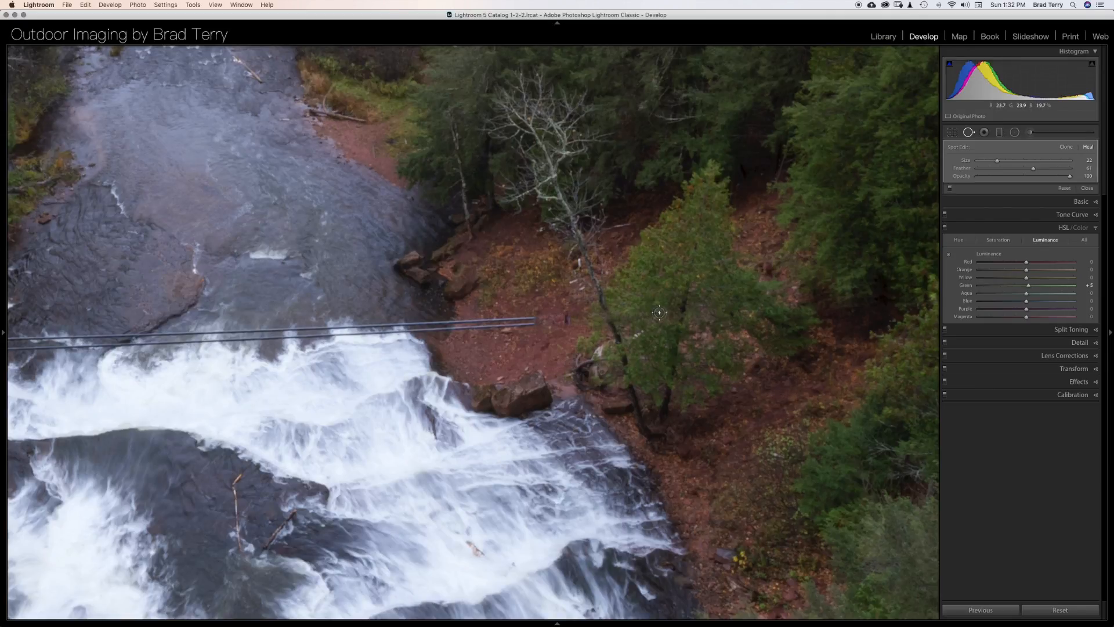
{"action": "left_click", "coordinate": [604, 315]}
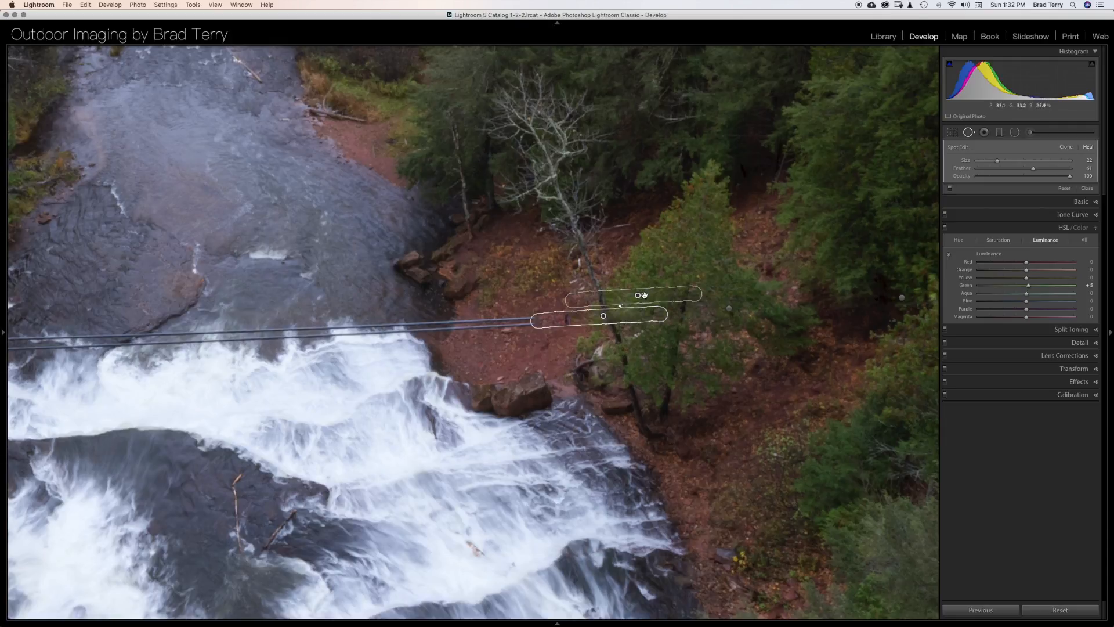
{"action": "left_click_drag", "start_coordinate": [660, 295], "coordinate": [616, 286]}
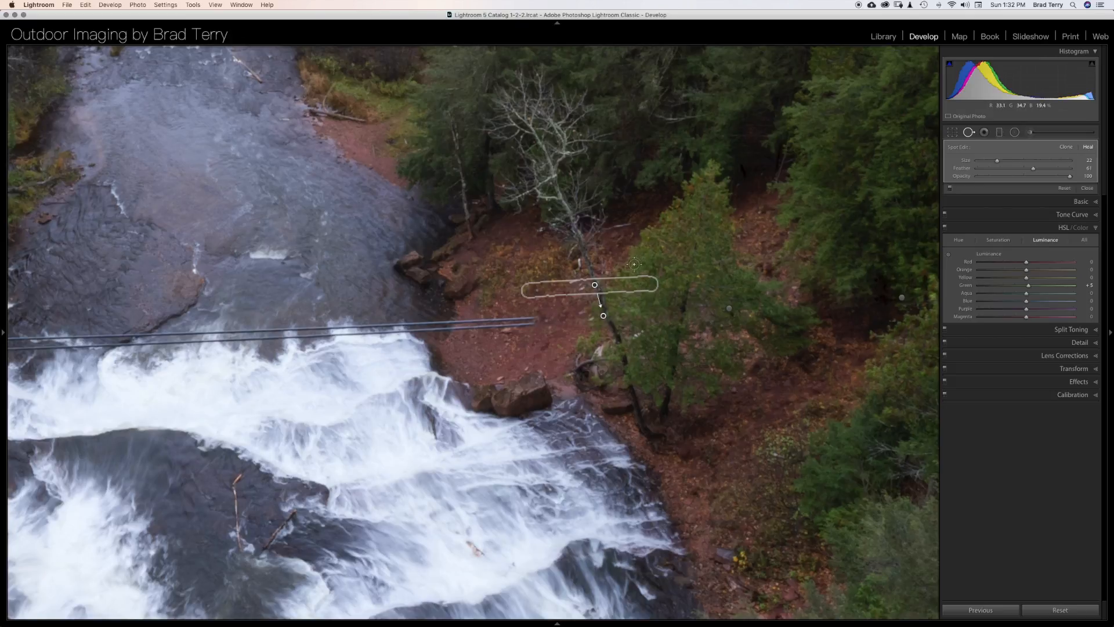
{"action": "key", "text": "h"}
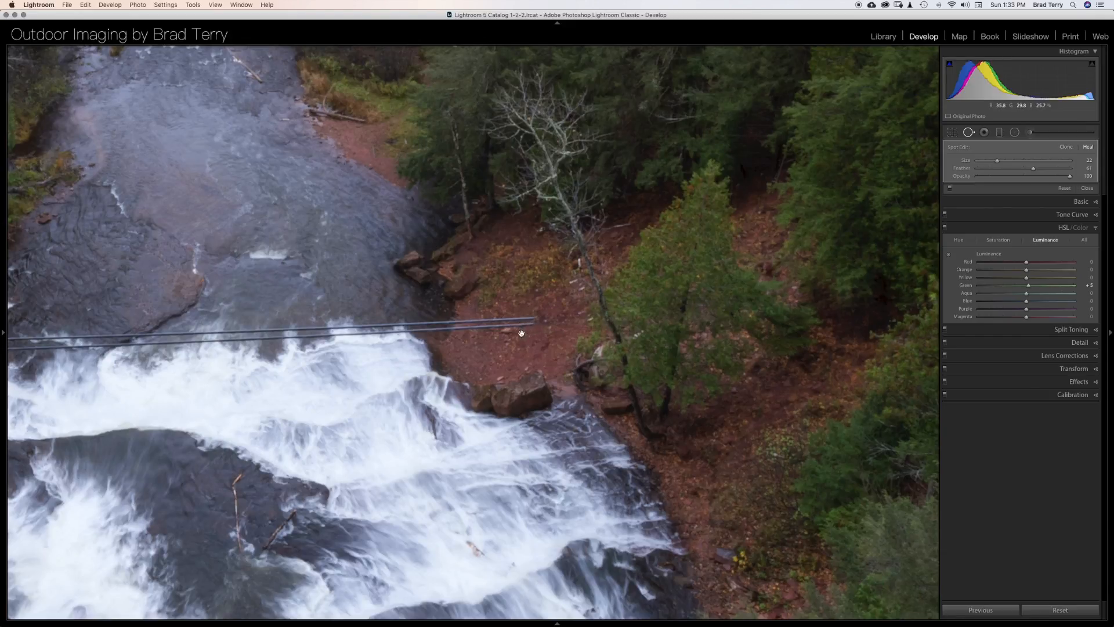
- Heal the power line across the bare red bank up to the edge of the waterfall
{"action": "key", "text": "z"}
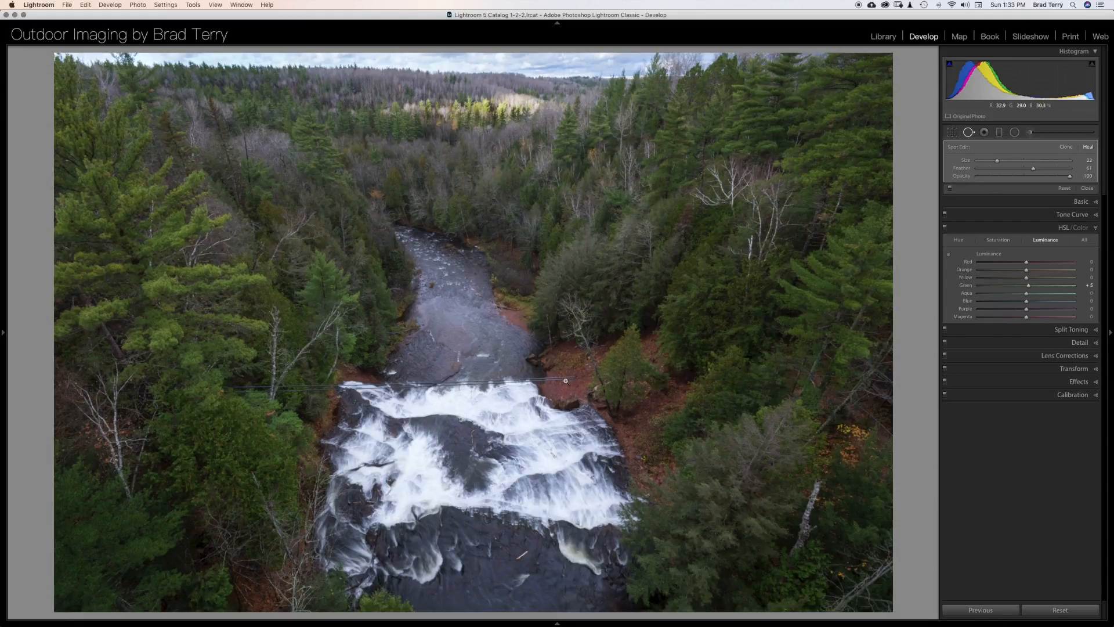
{"action": "key", "text": "z"}
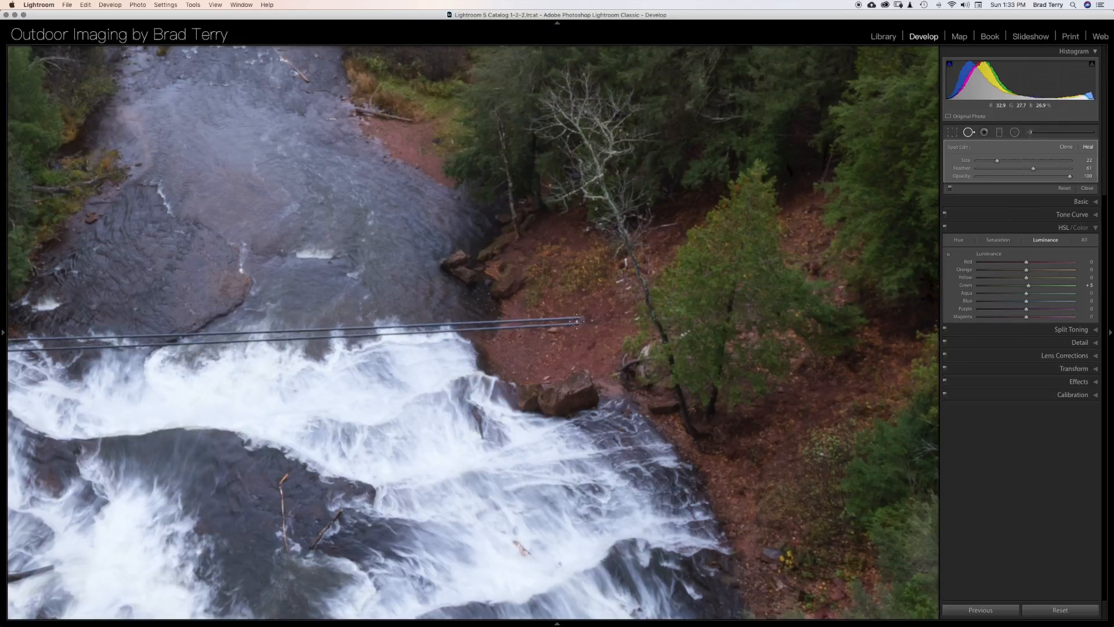
{"action": "mouse_move", "coordinate": [580, 319]}
{"action": "left_mouse_down"}
{"action": "mouse_move", "coordinate": [486, 326]}
{"action": "mouse_move", "coordinate": [580, 323]}
{"action": "left_mouse_up"}
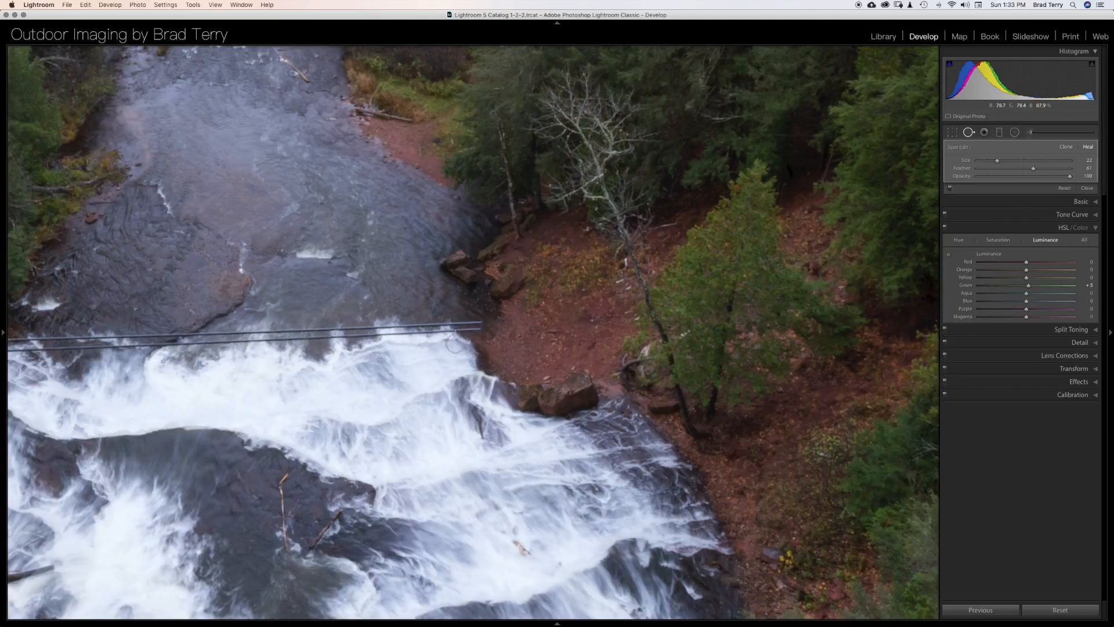
- Try to heal the power line over the waterfall's crest with a size 39 spot sampled from the white water, and delete that spot
{"action": "left_click_drag", "start_coordinate": [478, 325], "coordinate": [363, 329]}
{"action": "scroll", "coordinate": [417, 291], "scroll_direction": "up", "scroll_amount": 3}
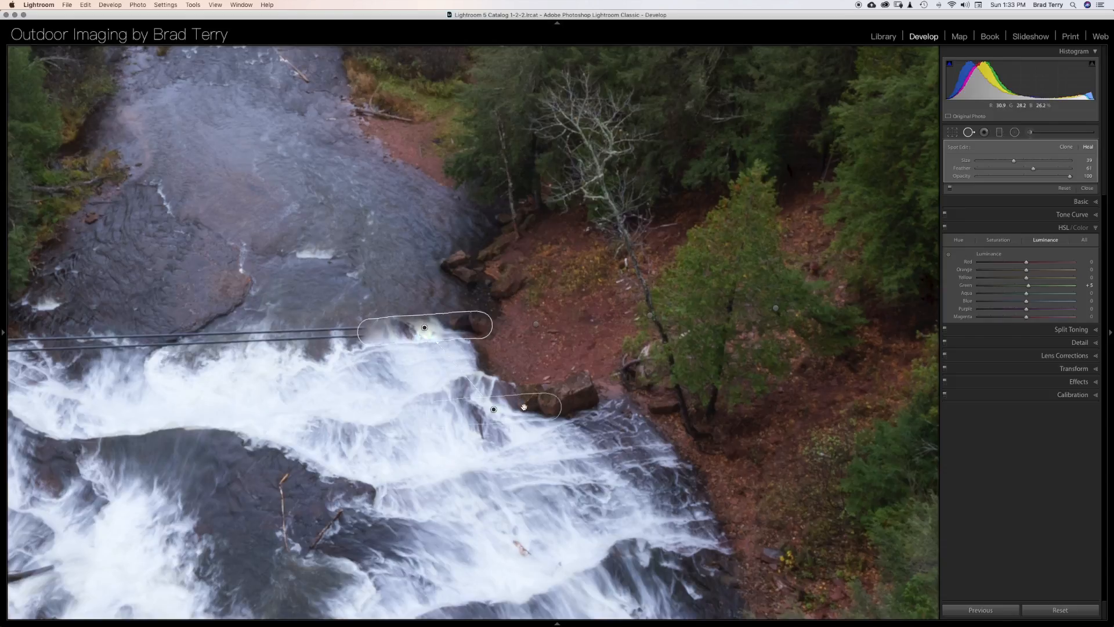
{"action": "mouse_move", "coordinate": [520, 413]}
{"action": "left_mouse_down"}
{"action": "mouse_move", "coordinate": [420, 409]}
{"action": "mouse_move", "coordinate": [431, 413]}
{"action": "left_mouse_up"}
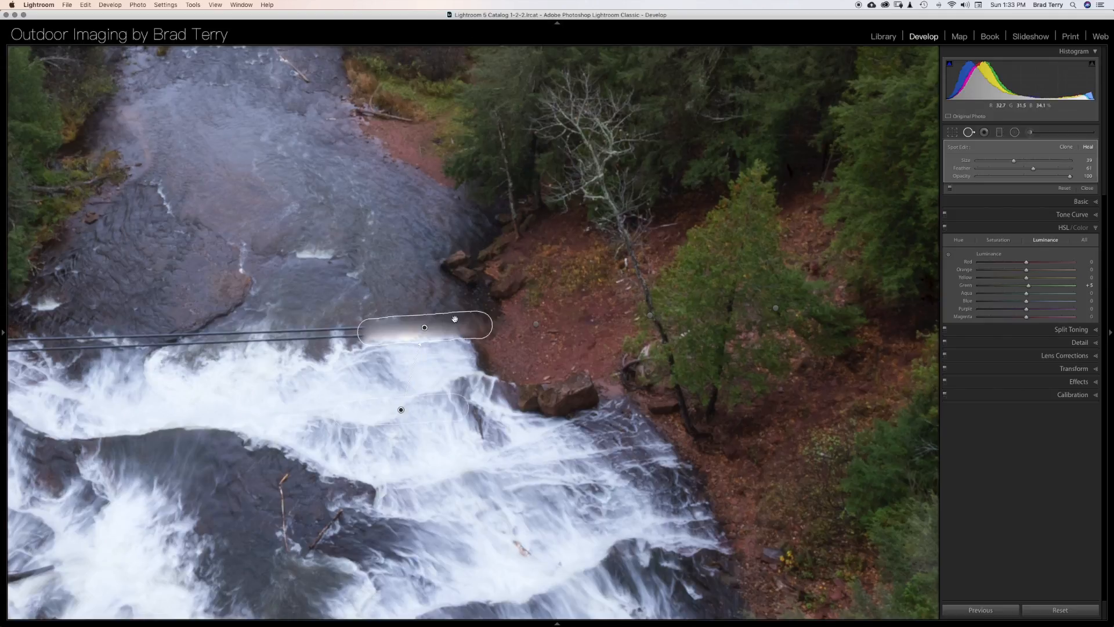
{"action": "key", "text": "h"}
{"action": "key", "text": "Delete"}
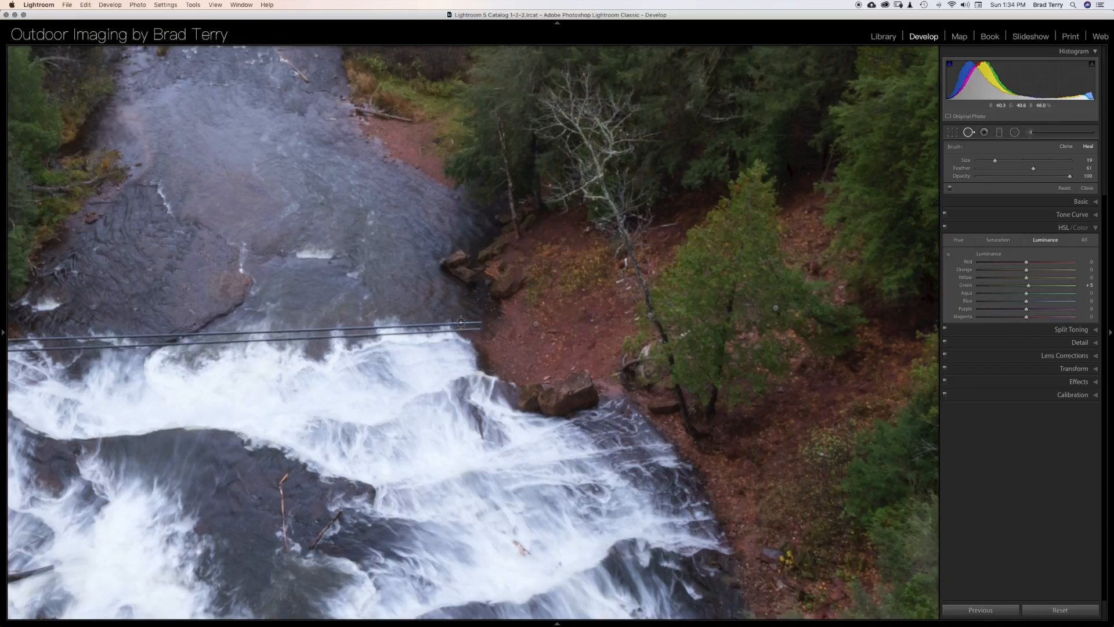
- Heal a short piece of the upper wire at the river's edge with a size 14 spot, sampling from the dark river water above
{"action": "left_click_drag", "start_coordinate": [458, 322], "coordinate": [482, 321]}
{"action": "left_click_drag", "start_coordinate": [272, 330], "coordinate": [431, 300]}
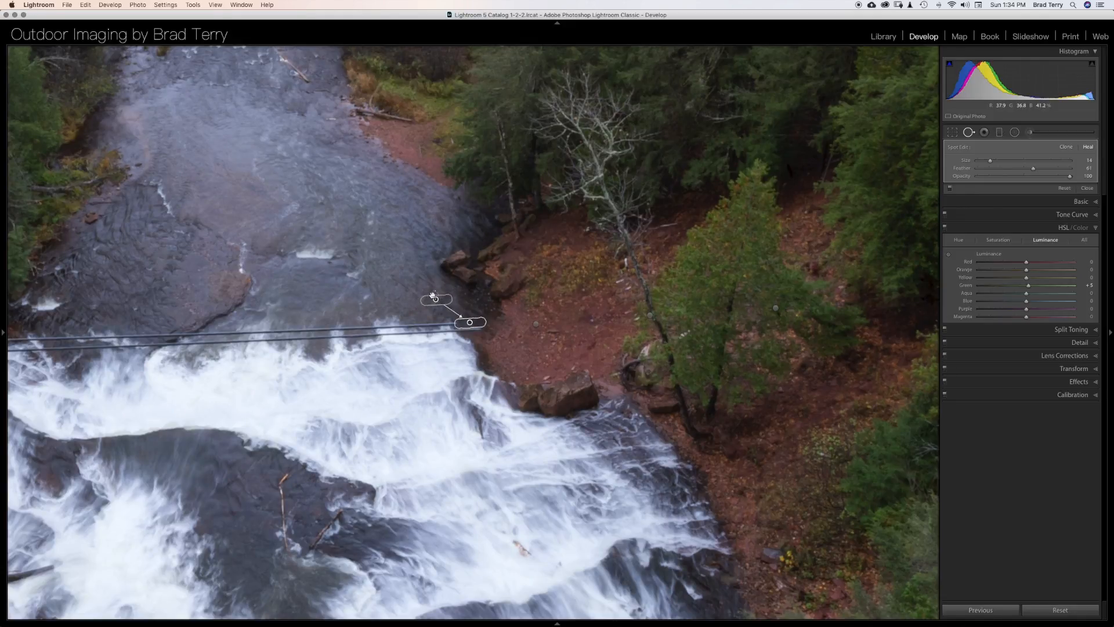
{"action": "key", "text": "h"}
- Try to heal the adjoining short piece of the upper wire, sampling from the river above it, and delete that spot
{"action": "left_click_drag", "start_coordinate": [457, 323], "coordinate": [422, 322]}
{"action": "key", "text": "h"}
{"action": "left_click_drag", "start_coordinate": [382, 320], "coordinate": [413, 306]}
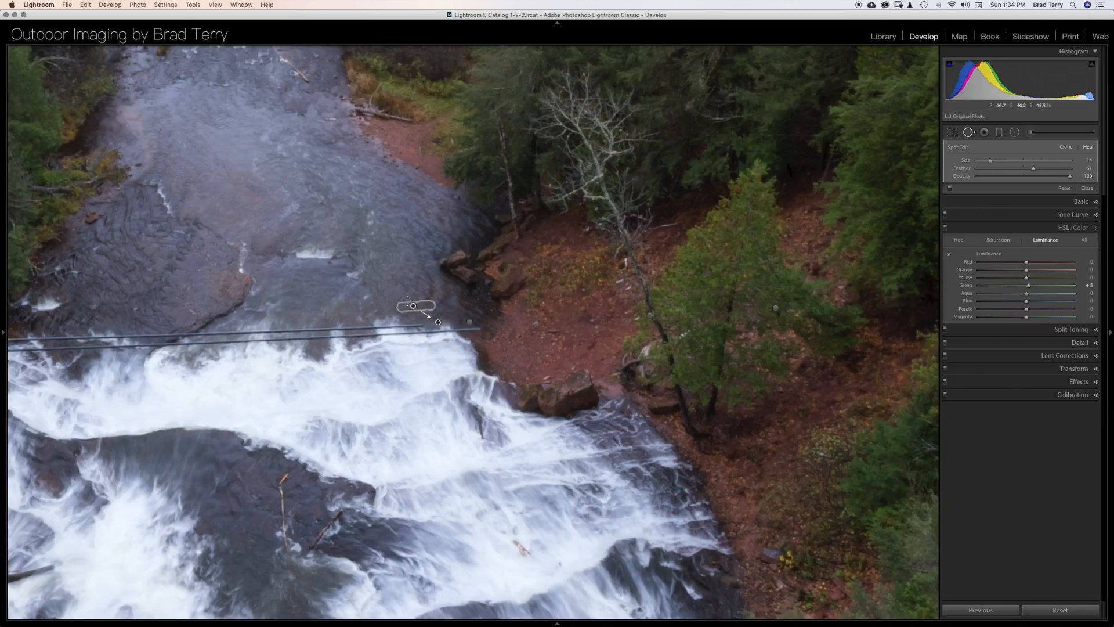
{"action": "key", "text": "Delete"}
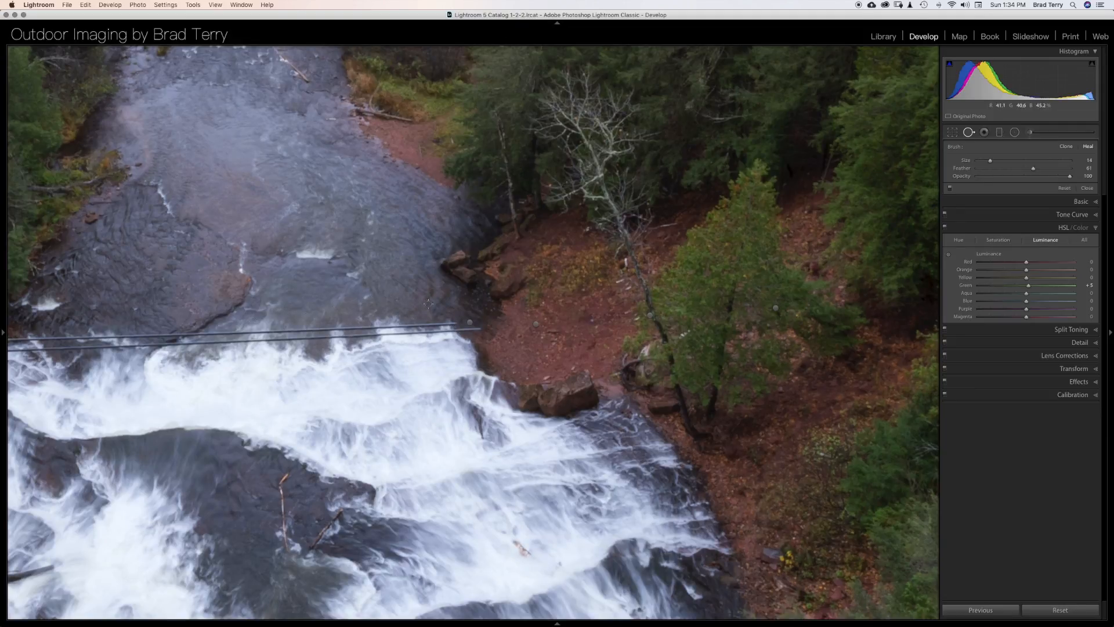
- Open the photo in Adobe Photoshop CC 2018 as a copy with Lightroom adjustments
{"action": "left_click_drag", "start_coordinate": [413, 297], "coordinate": [415, 299]}
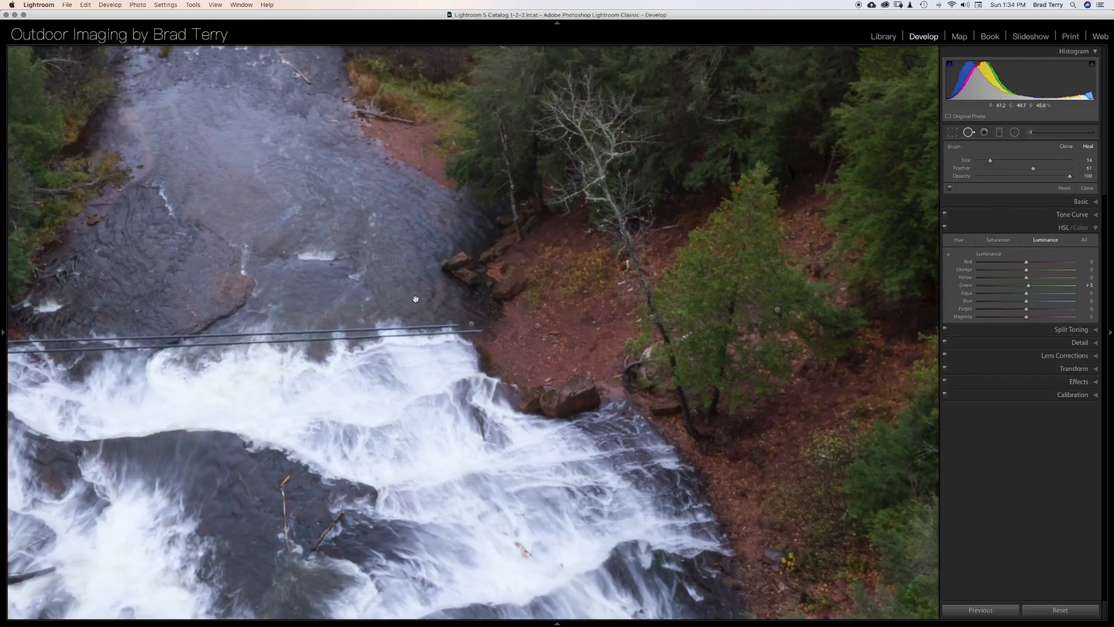
{"action": "left_click", "coordinate": [414, 301]}
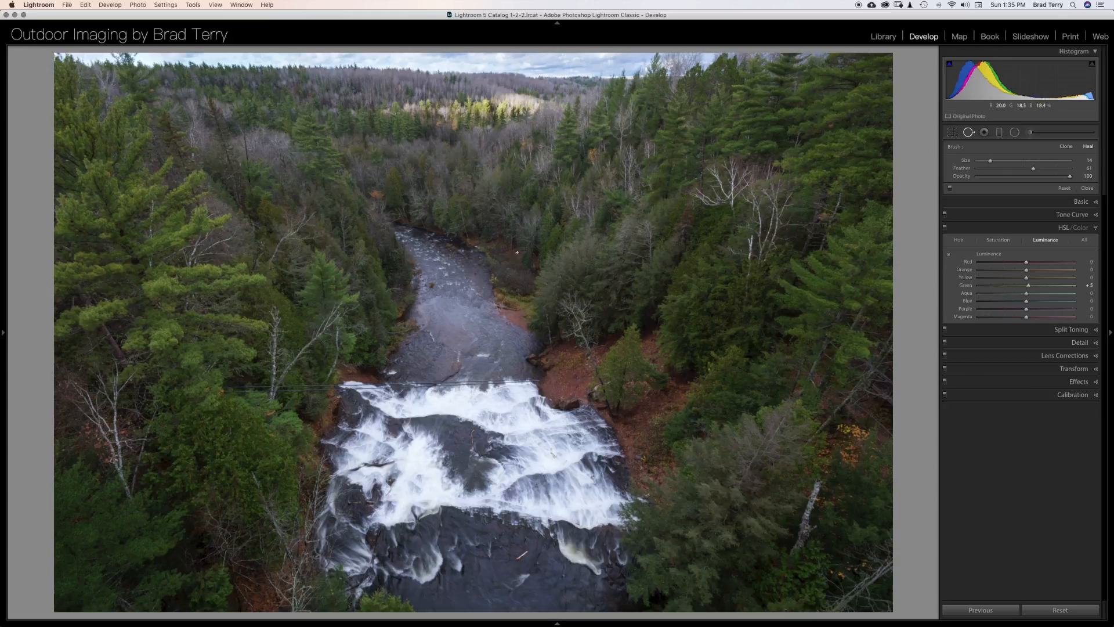
{"action": "right_click", "coordinate": [592, 249]}
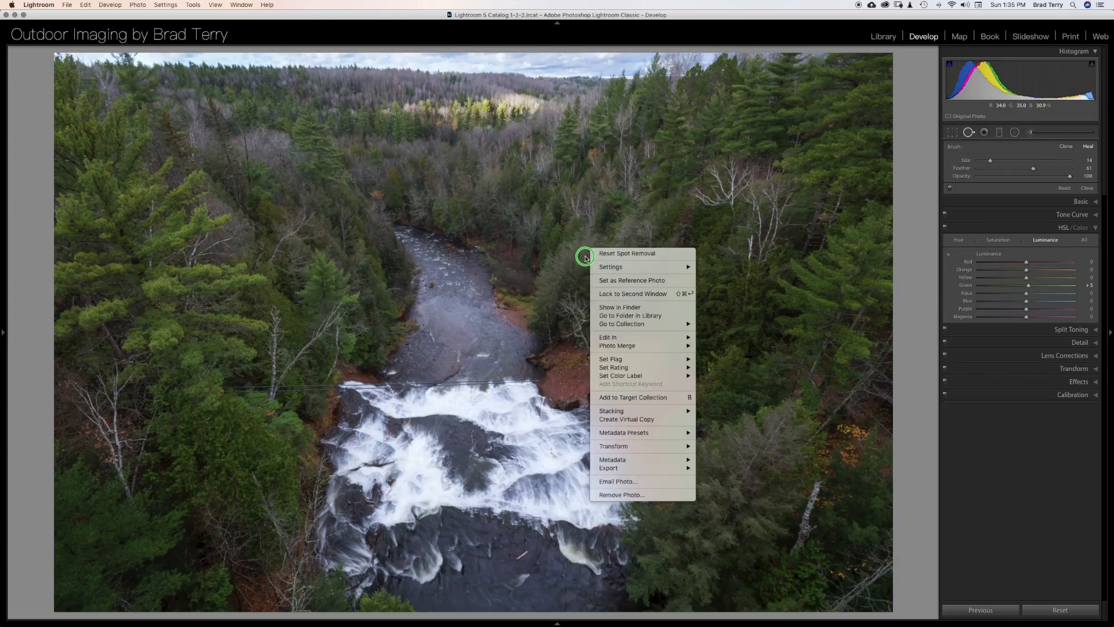
{"action": "left_click", "coordinate": [626, 346]}
{"action": "mouse_move", "coordinate": [630, 337]}
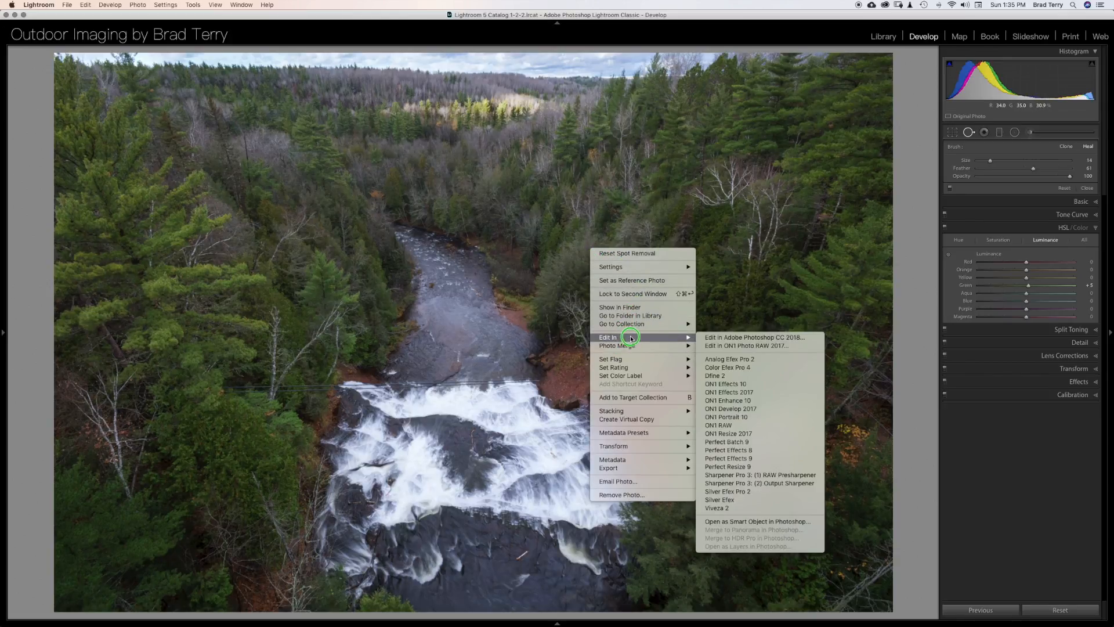
{"action": "left_click", "coordinate": [785, 341]}
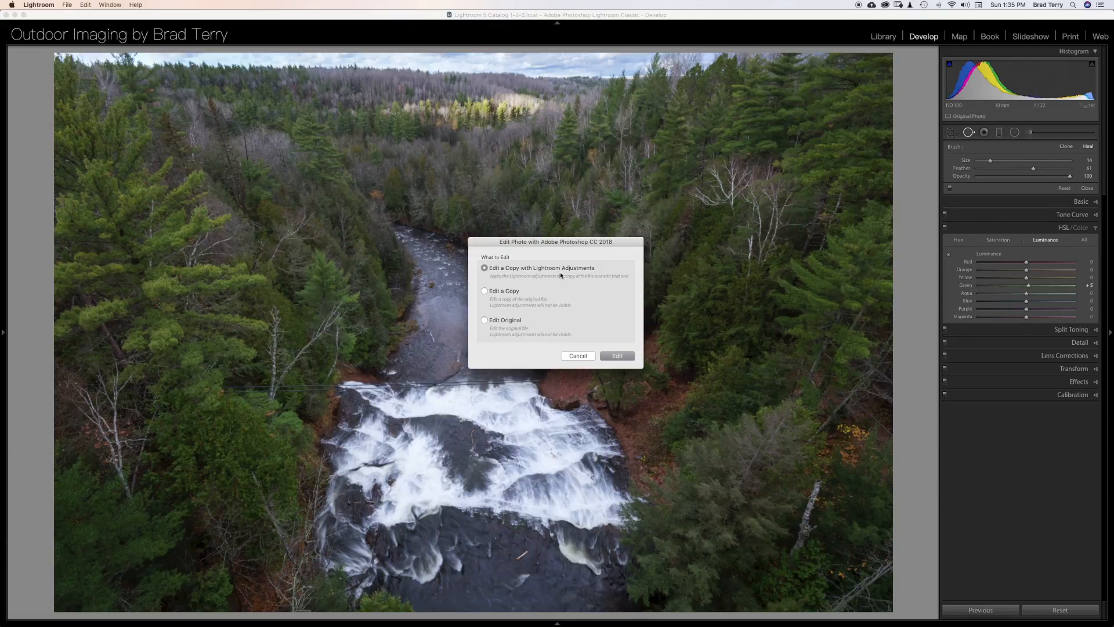
{"action": "left_click", "coordinate": [617, 355]}
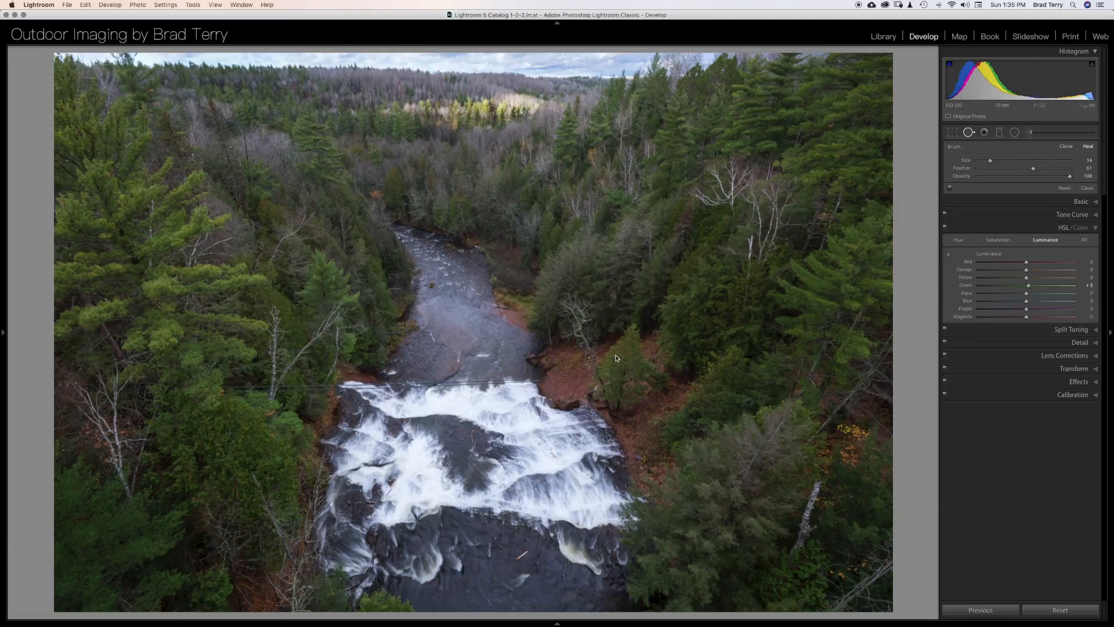